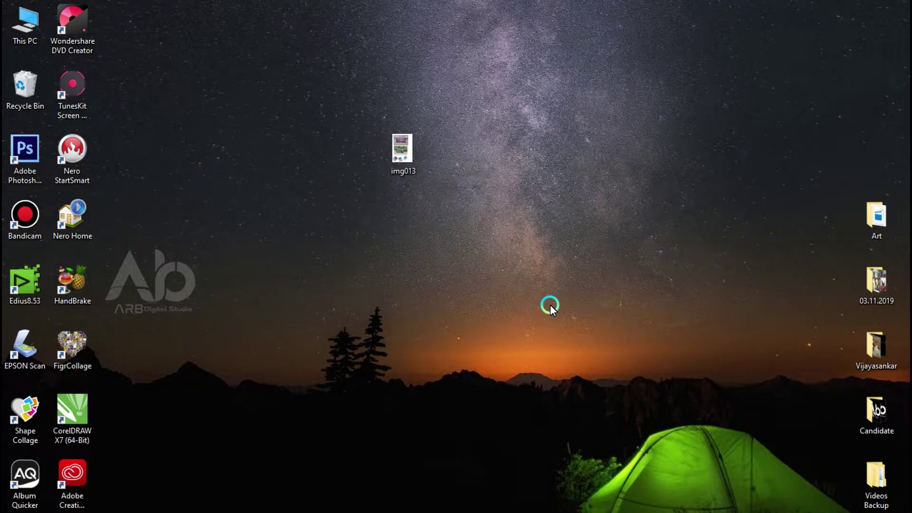
# Step: Preview the img013 scan in the image viewer, then refresh the desktop and reselect img013
pyautogui.click(403, 150)
pyautogui.doubleClick(402, 151)
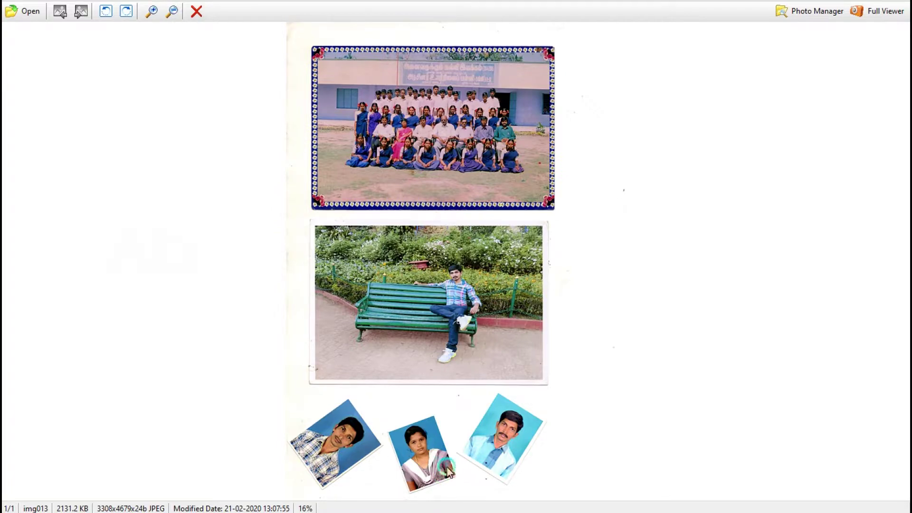
pyautogui.click(151, 11)
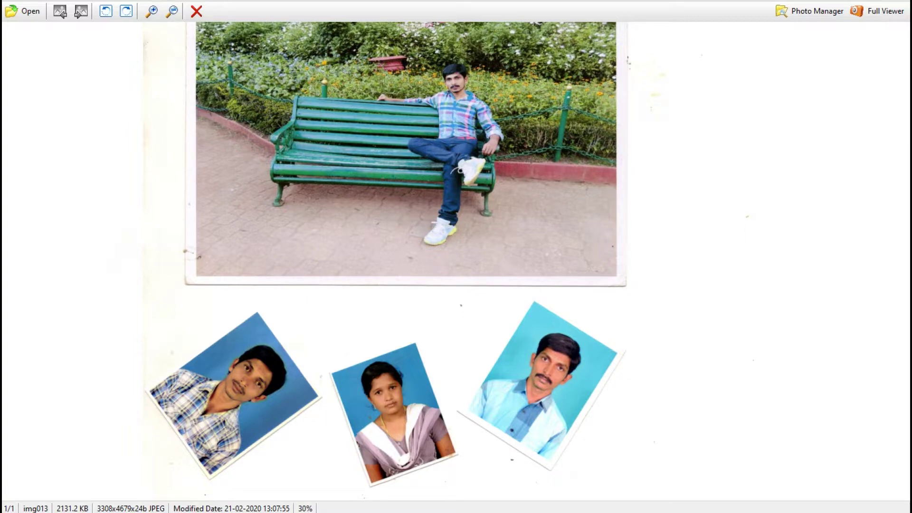
pyautogui.press('Escape')
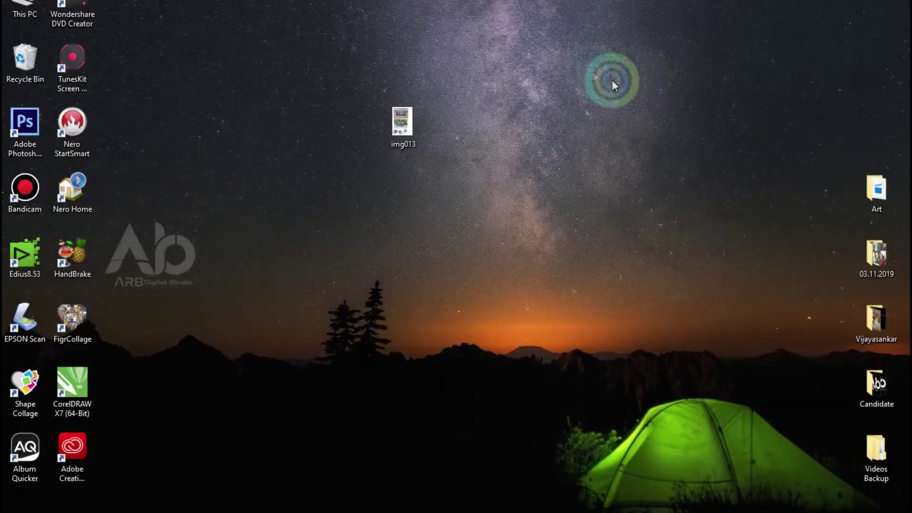
pyautogui.rightClick(612, 80)
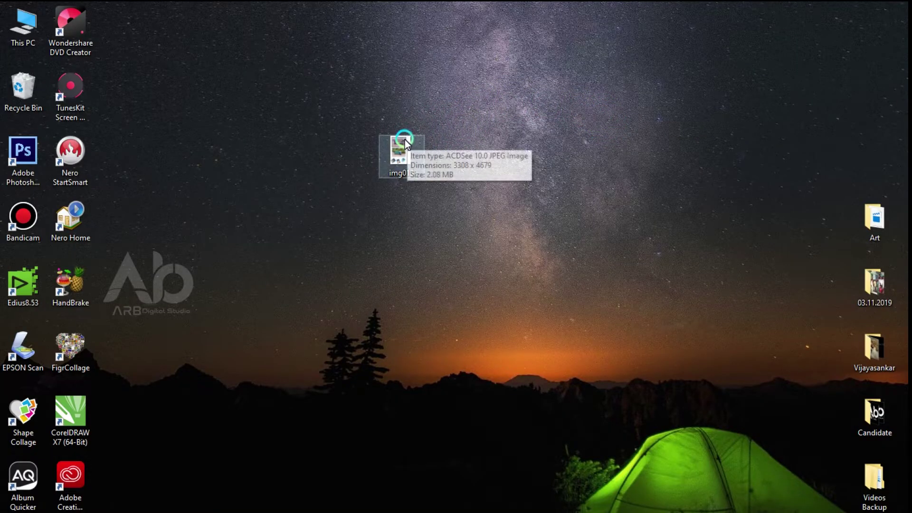
pyautogui.click(404, 143)
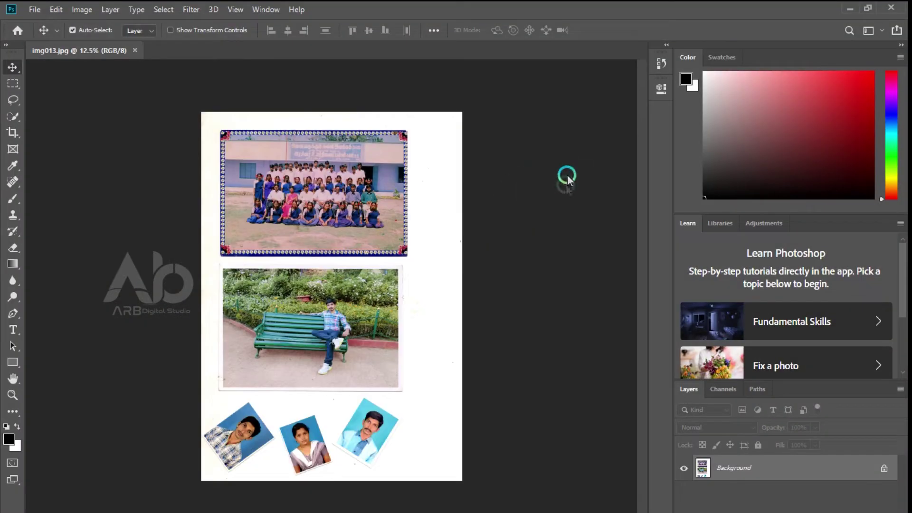
pyautogui.click(14, 133)
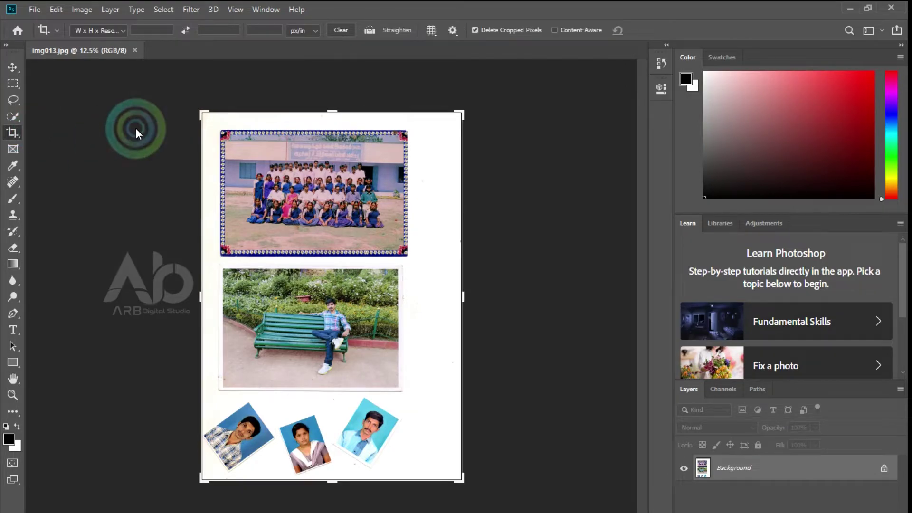
pyautogui.moveTo(332, 482); pyautogui.dragTo(339, 382)
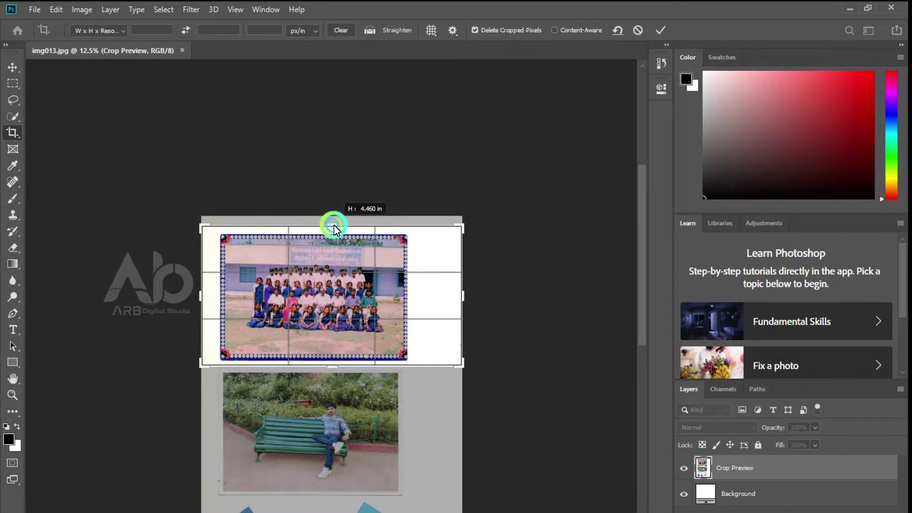
pyautogui.moveTo(333, 229); pyautogui.dragTo(332, 220)
pyautogui.click(441, 315)
pyautogui.moveTo(463, 296); pyautogui.dragTo(442, 300)
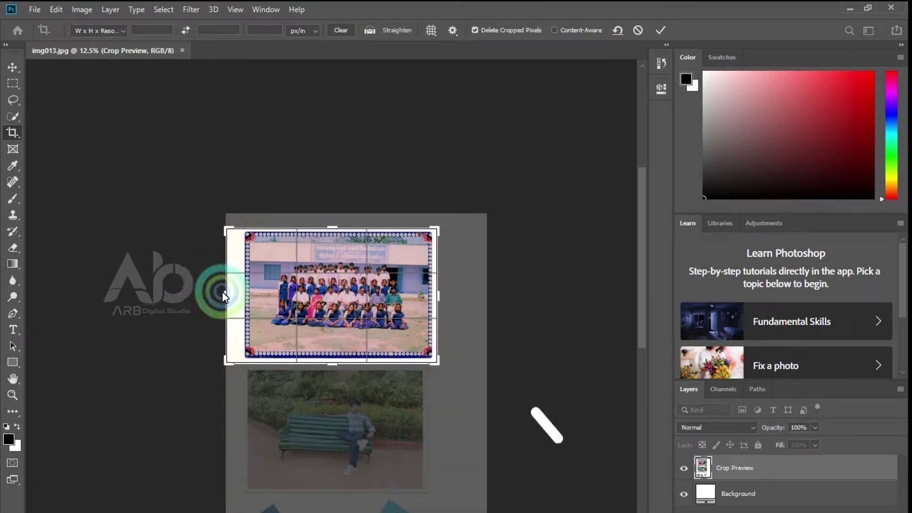
pyautogui.moveTo(224, 295); pyautogui.dragTo(232, 293)
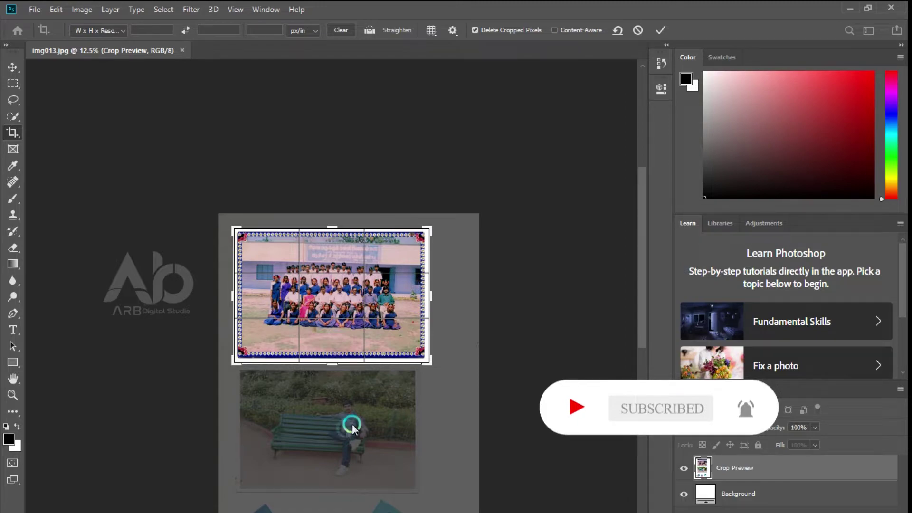
pyautogui.click(12, 62)
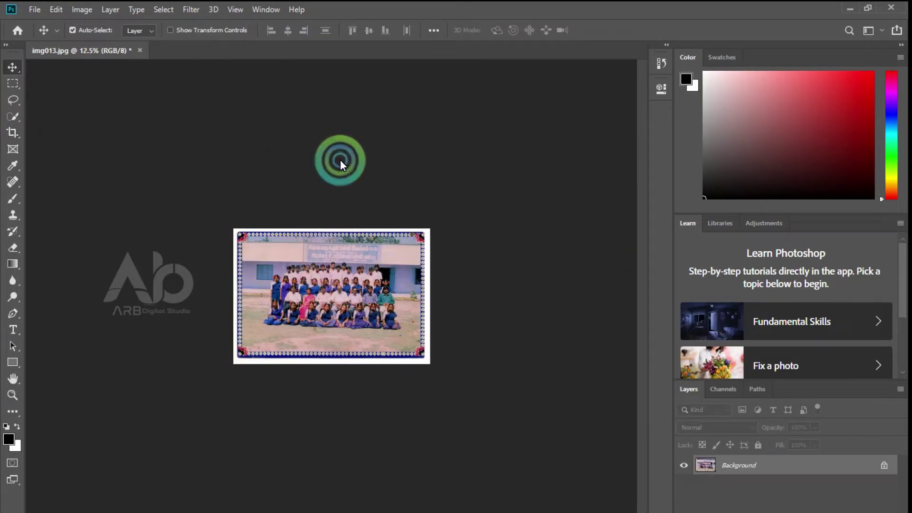
pyautogui.hotkey('ctrl', 'z')
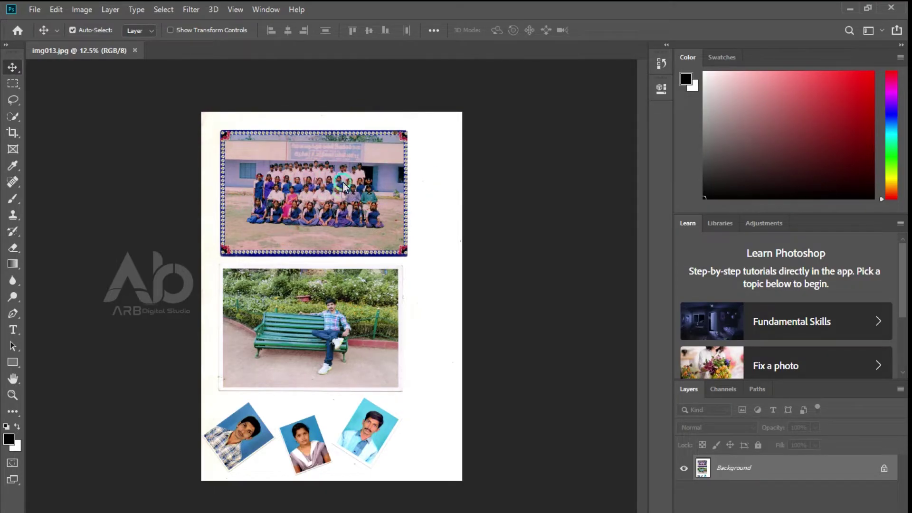
# Step: Split the scan into documents img013 copy through copy 5 with Crop and Straighten Photos
pyautogui.scroll(1, 331, 165)
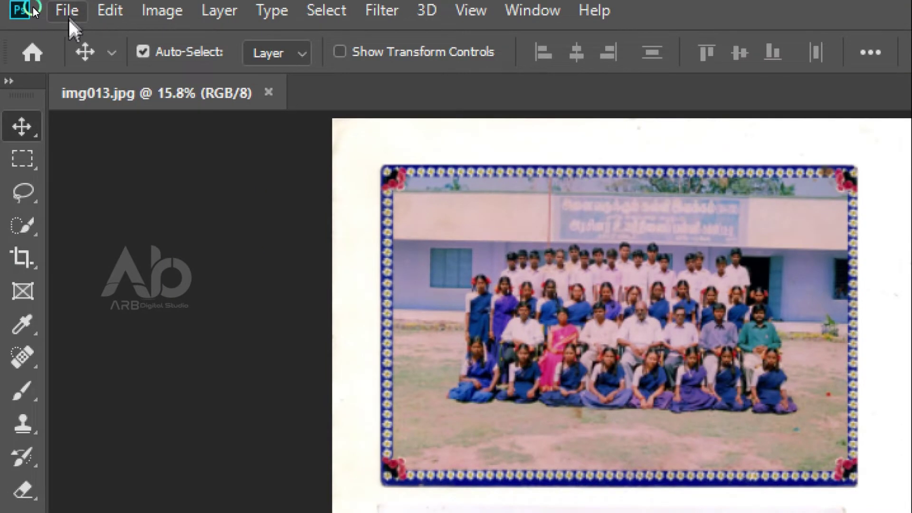
pyautogui.click(67, 11)
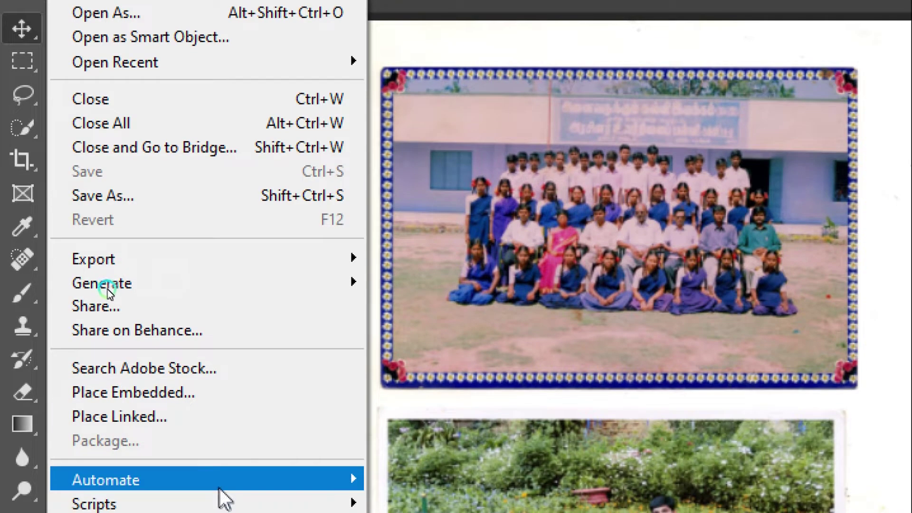
pyautogui.moveTo(105, 328)
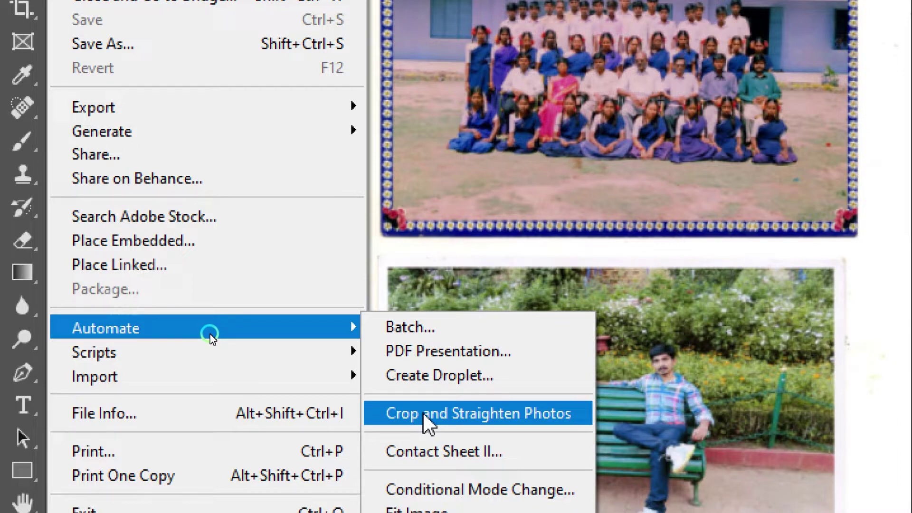
pyautogui.click(424, 413)
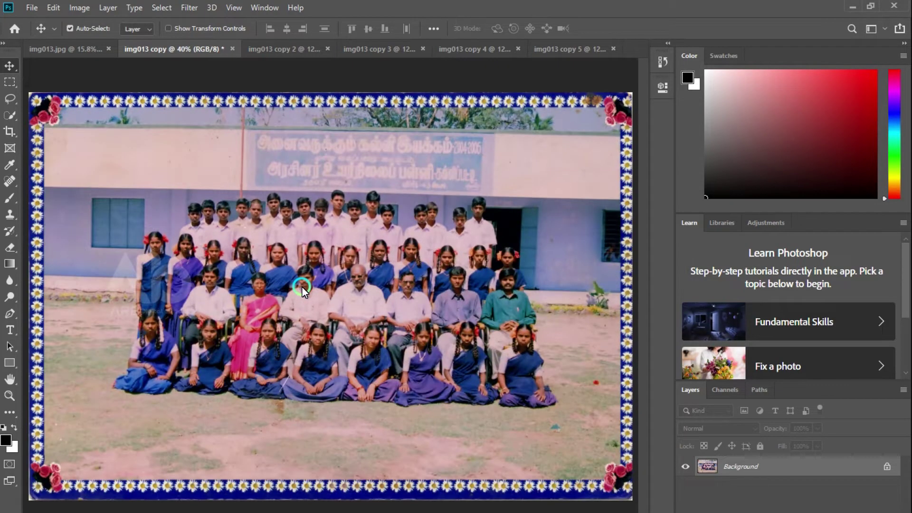
# Step: Review img013 copy 2's bench photo, copy 3's portrait, then img013 copy 4
pyautogui.click(295, 47)
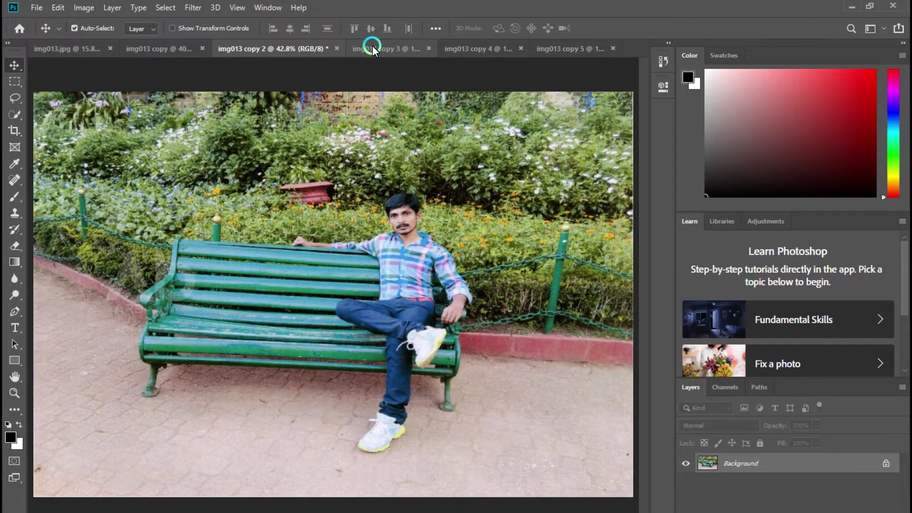
pyautogui.click(373, 47)
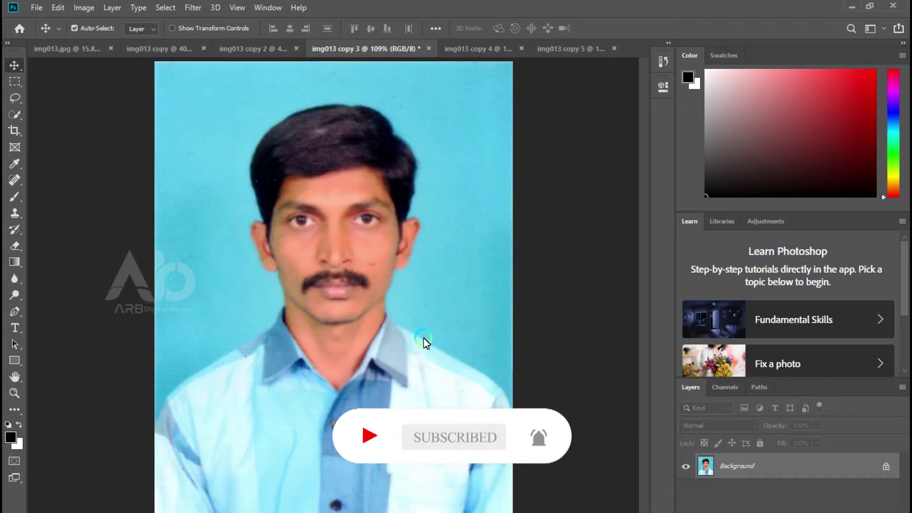
pyautogui.click(474, 50)
pyautogui.moveTo(454, 249); pyautogui.dragTo(358, 299)
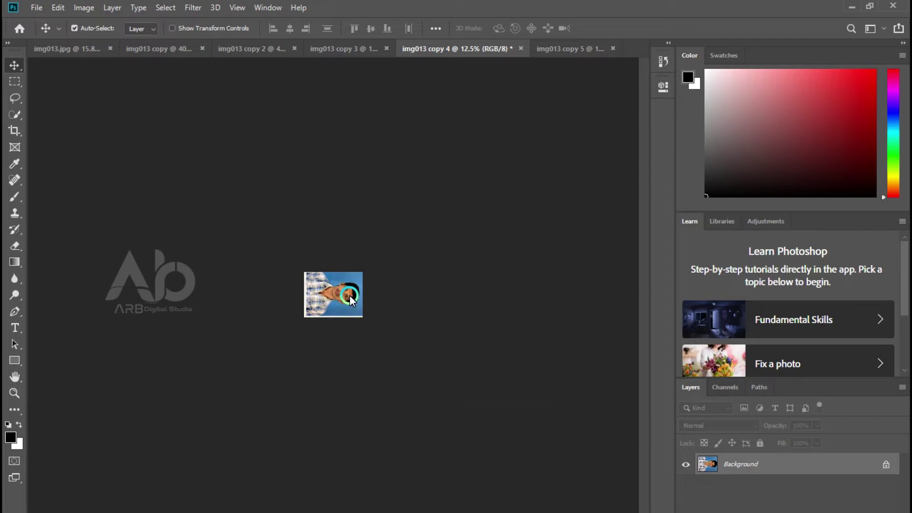
# Step: Rotate img013 copy 4 90° counter-clockwise so the portrait stands upright, viewed at 100%
pyautogui.scroll(10, 350, 295)
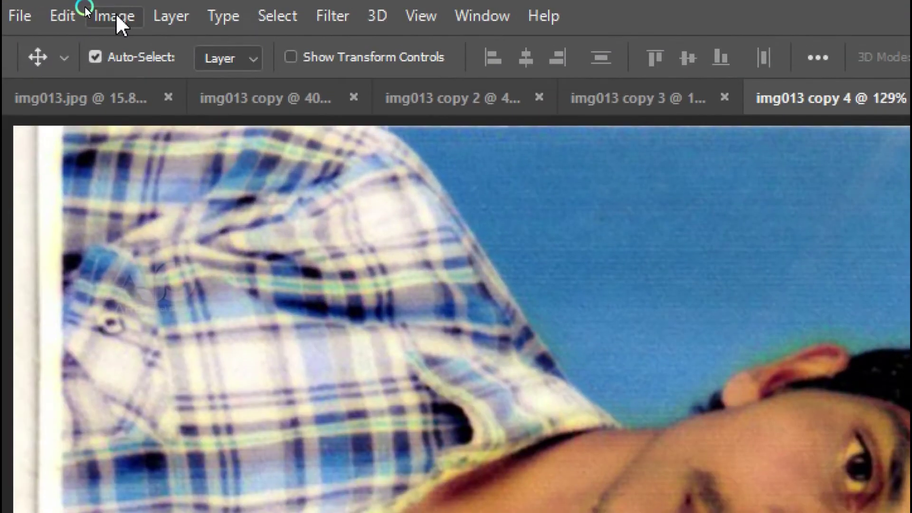
pyautogui.click(84, 8)
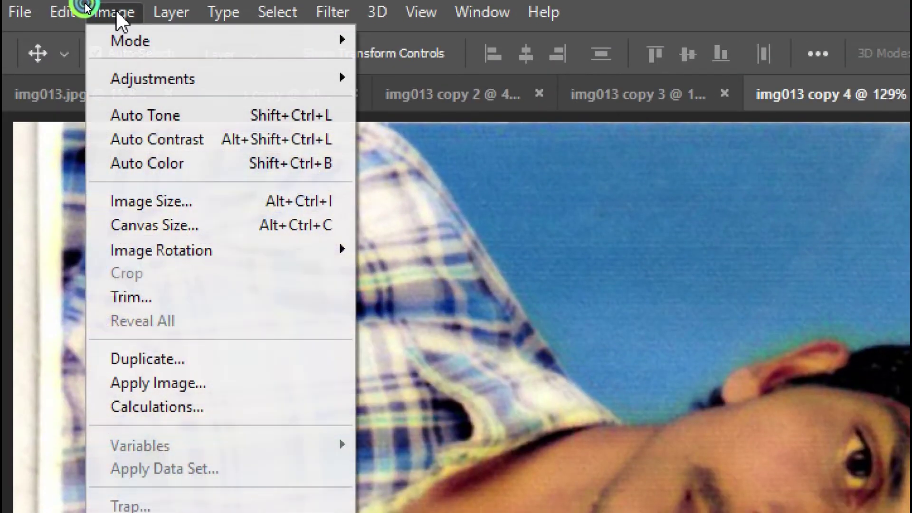
pyautogui.click(153, 133)
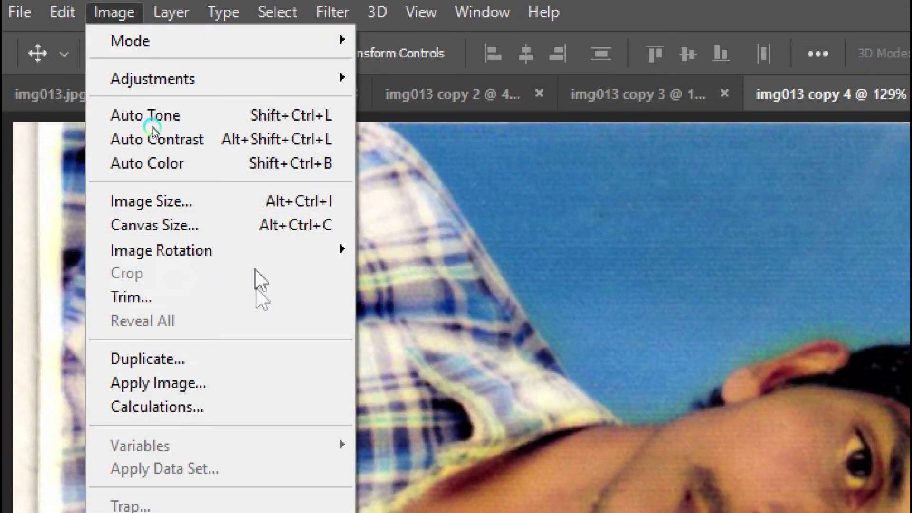
pyautogui.moveTo(162, 250)
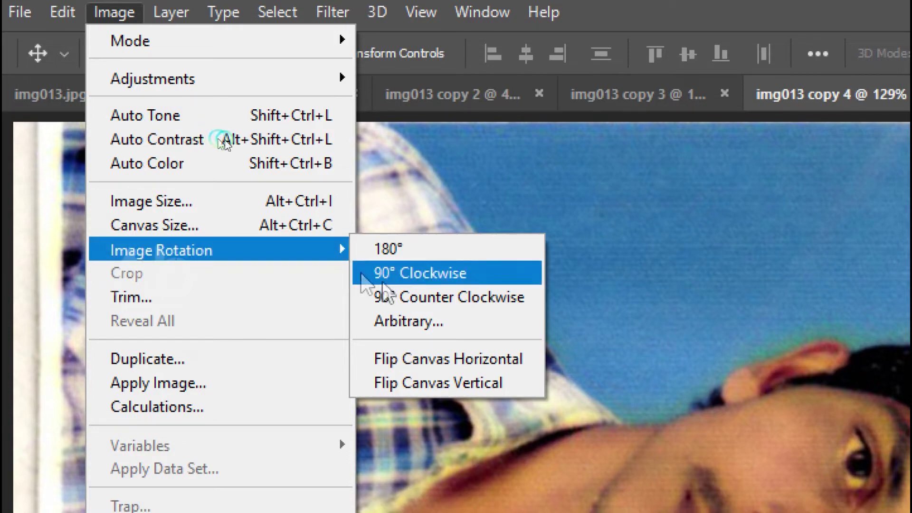
pyautogui.click(424, 298)
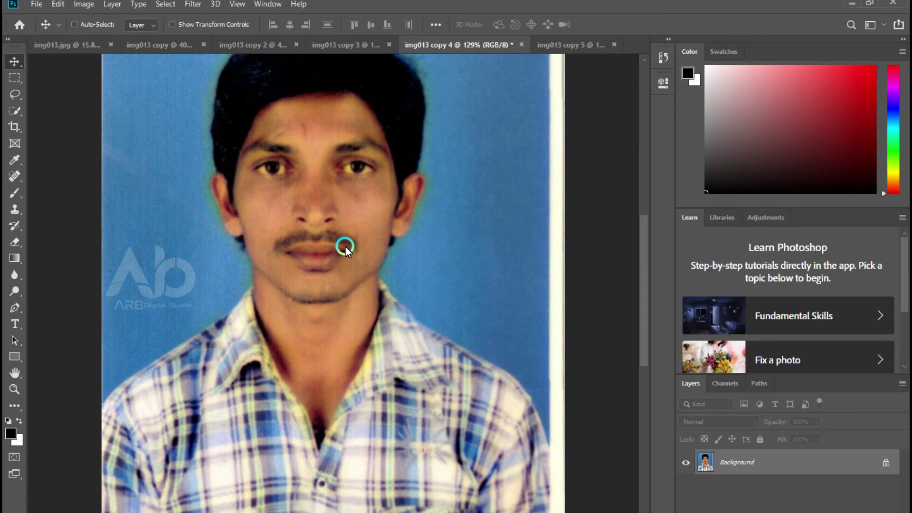
pyautogui.press('ctrl')
pyautogui.hotkey('ctrl', '1')
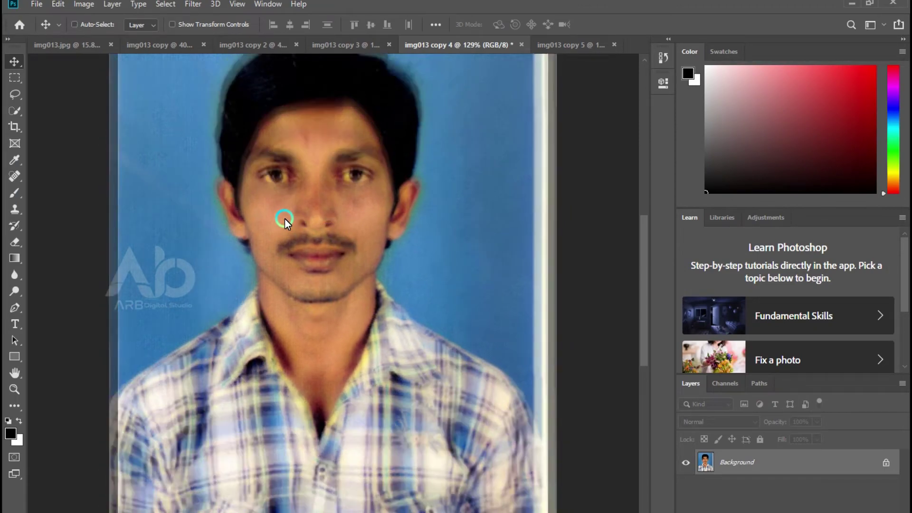
# Step: Show the img013 copy 5 portrait fitted to the window
pyautogui.click(550, 44)
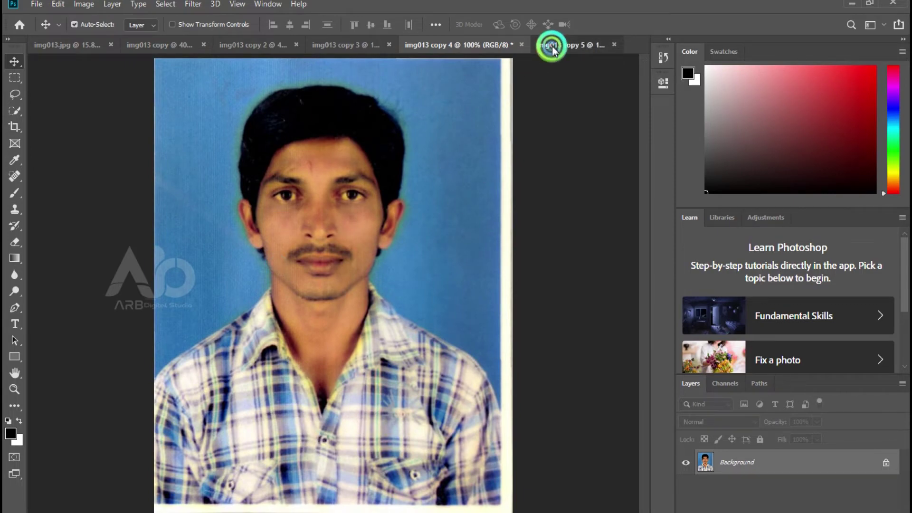
pyautogui.hotkey('ctrl', '0')
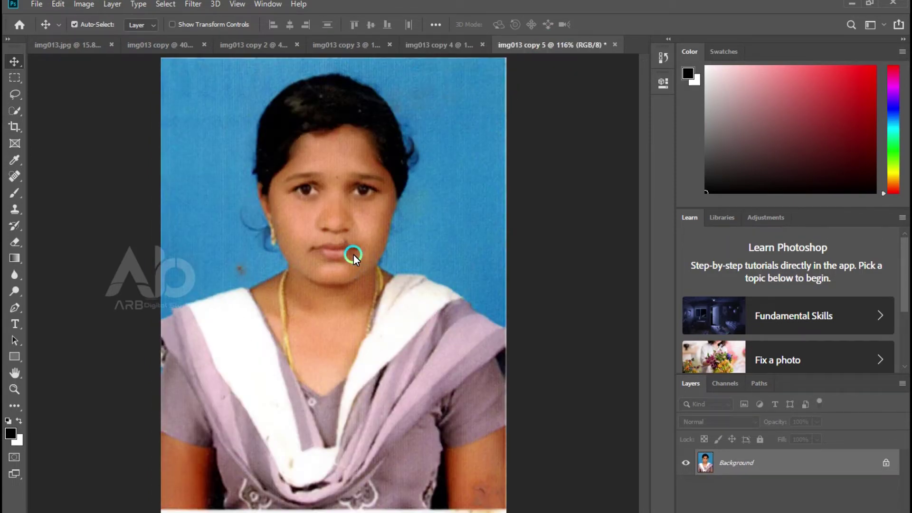